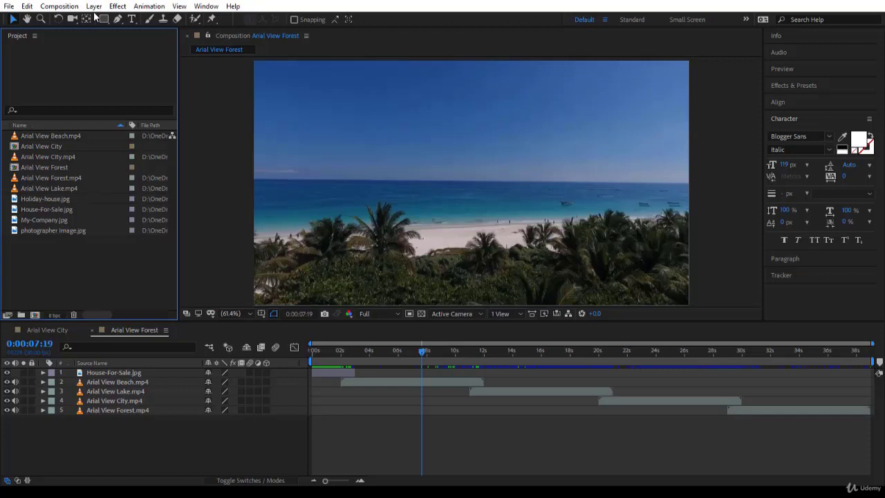
# Step: Browse the Composition menu and close it without choosing a command
pyautogui.click(61, 6)
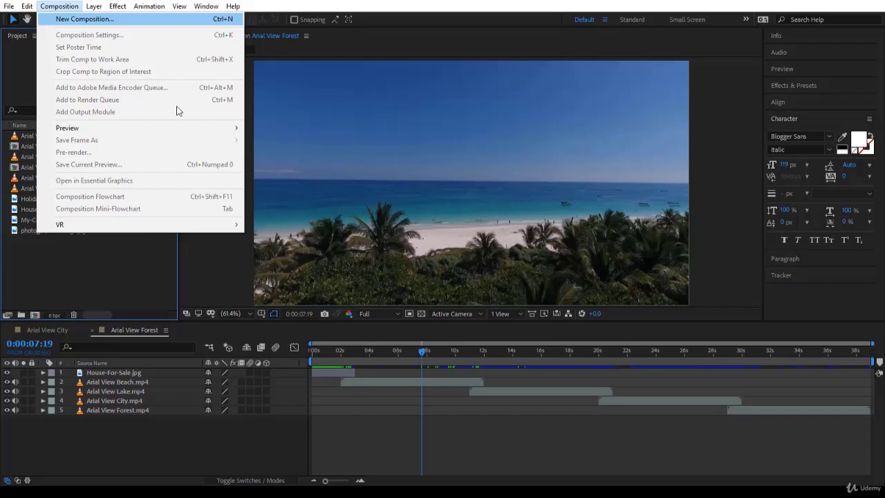
pyautogui.click(33, 298)
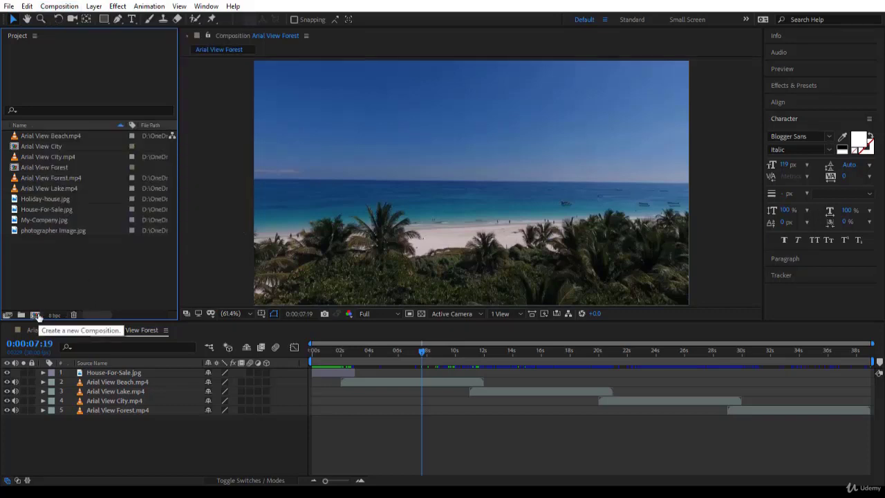
# Step: Create a new composition and name it 'First Animation' in Composition Settings
pyautogui.click(36, 315)
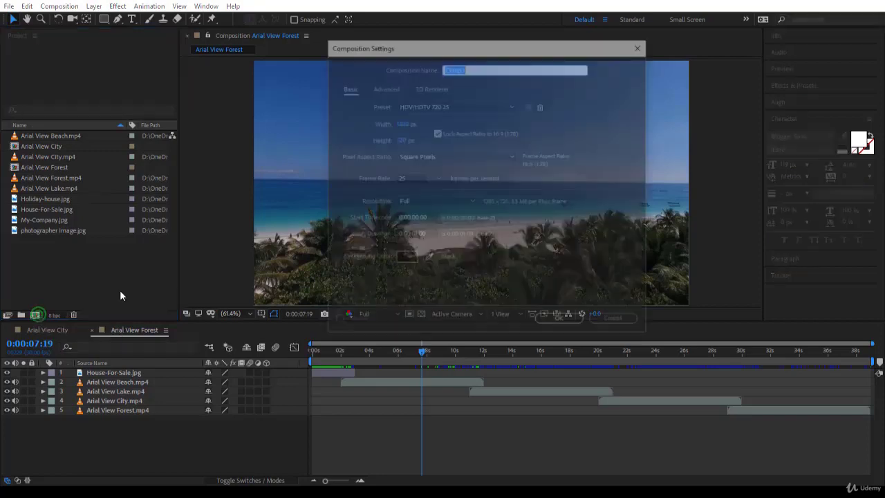
pyautogui.click(448, 48)
pyautogui.moveTo(448, 48); pyautogui.dragTo(441, 51)
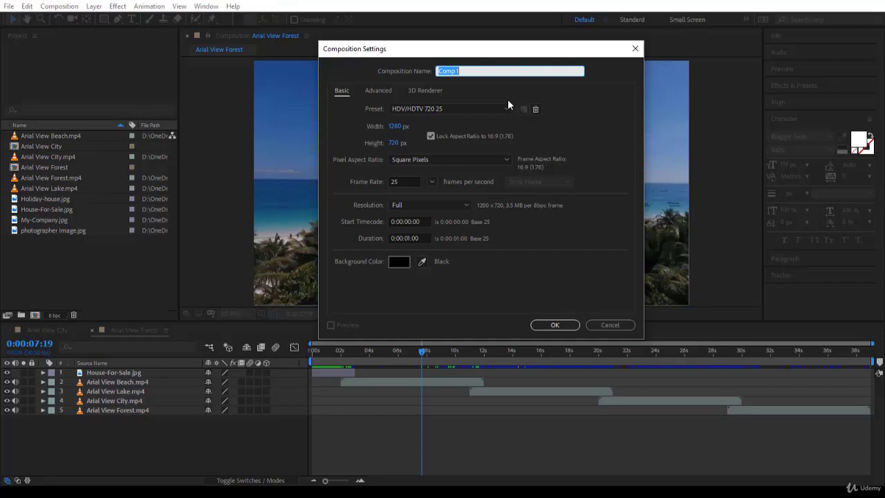
pyautogui.write('First Animation')
pyautogui.click(340, 92)
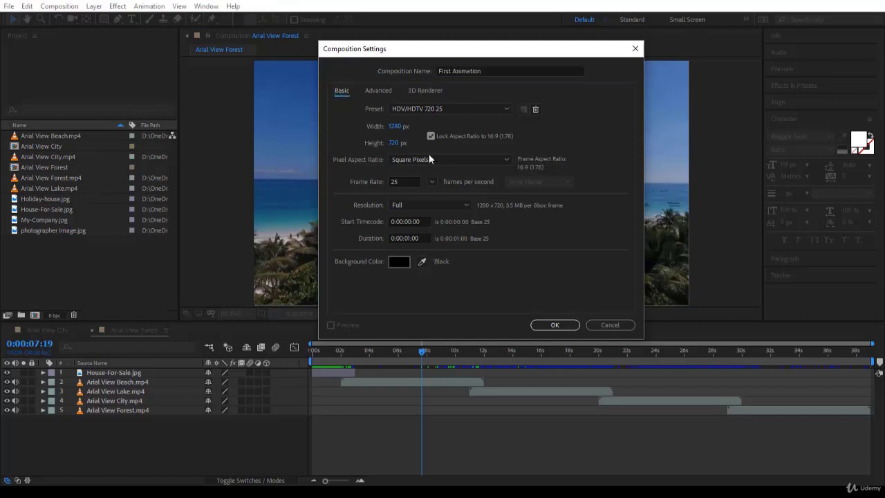
# Step: View the Advanced settings: 180° shutter angle, 0° phase, 16 samples, 128 limit
pyautogui.click(374, 92)
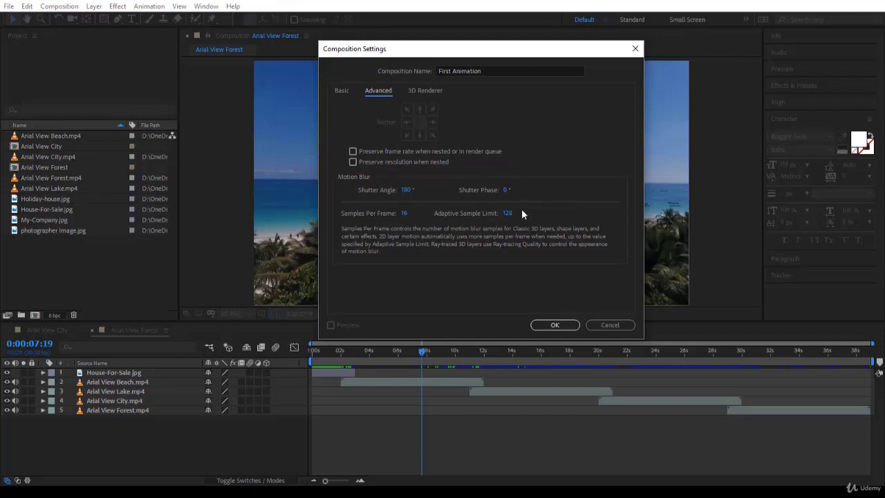
# Step: Review the available 3D renderers and keep Classic 3D as the renderer
pyautogui.click(433, 90)
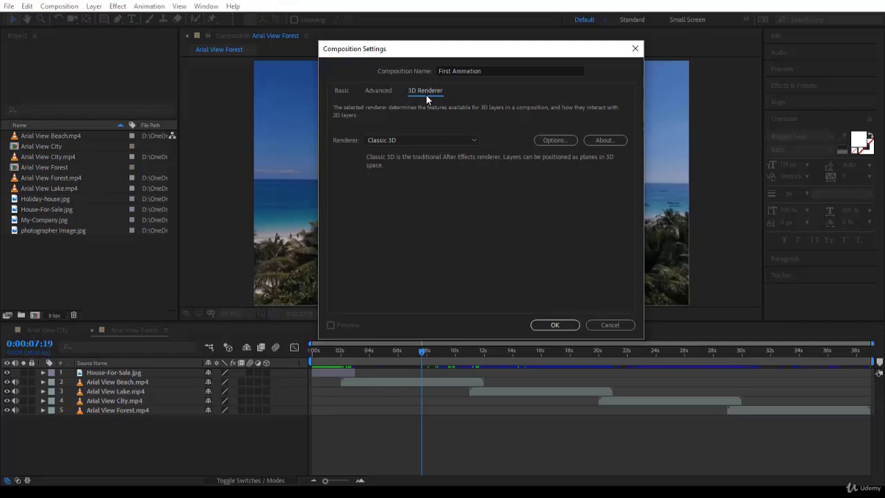
pyautogui.click(403, 141)
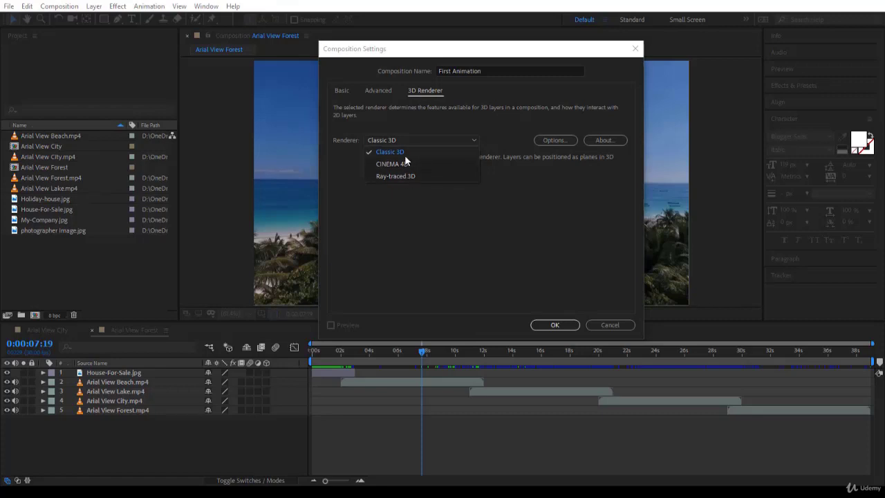
pyautogui.click(404, 155)
pyautogui.click(342, 90)
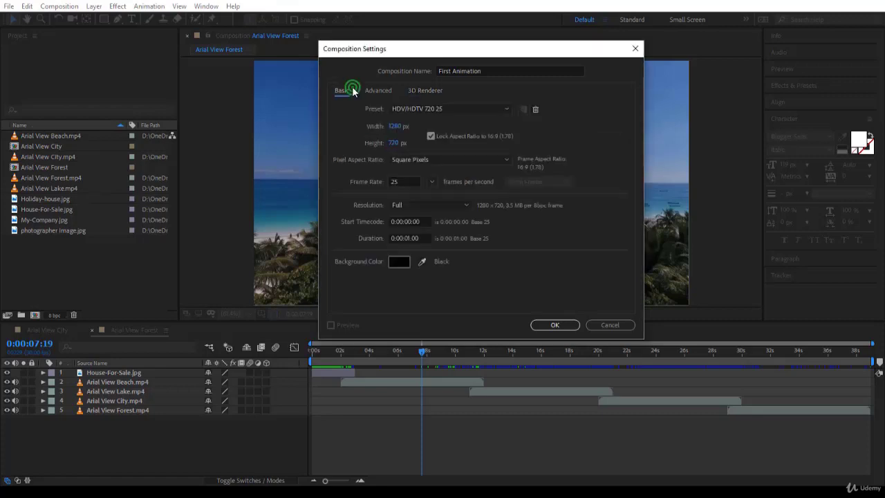
pyautogui.click(397, 109)
pyautogui.moveTo(429, 53); pyautogui.dragTo(425, 19)
pyautogui.click(418, 78)
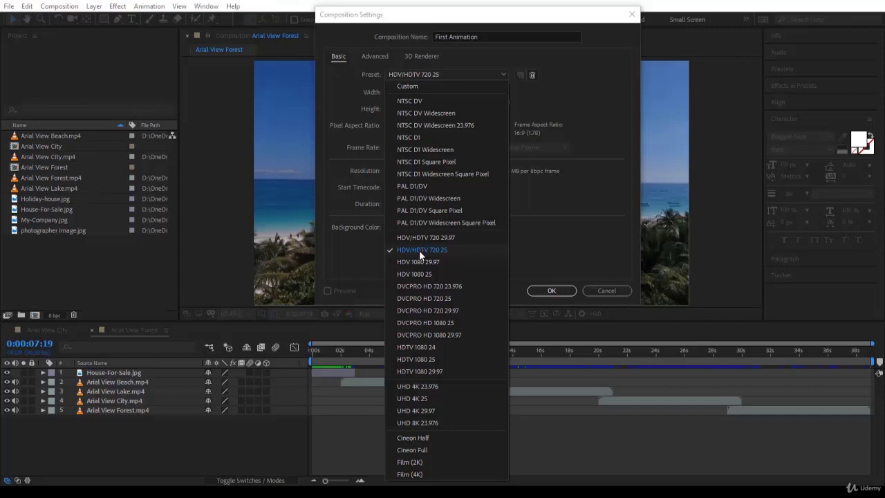
pyautogui.click(436, 250)
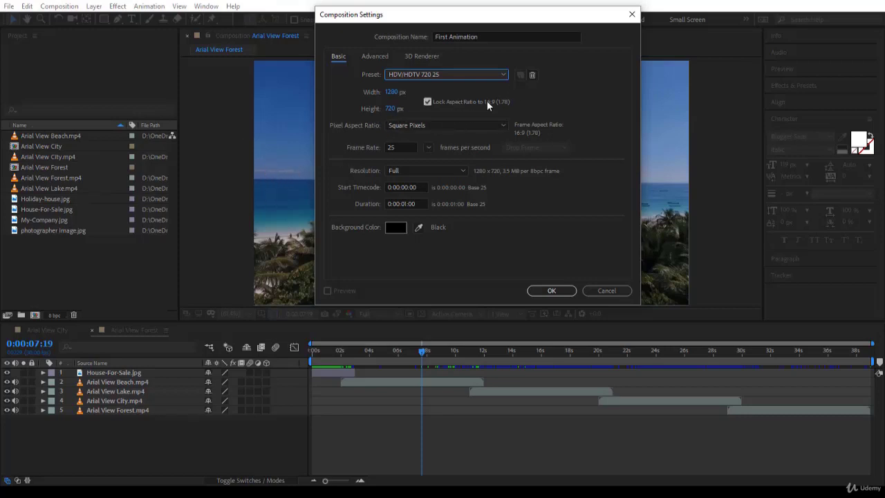
pyautogui.click(481, 77)
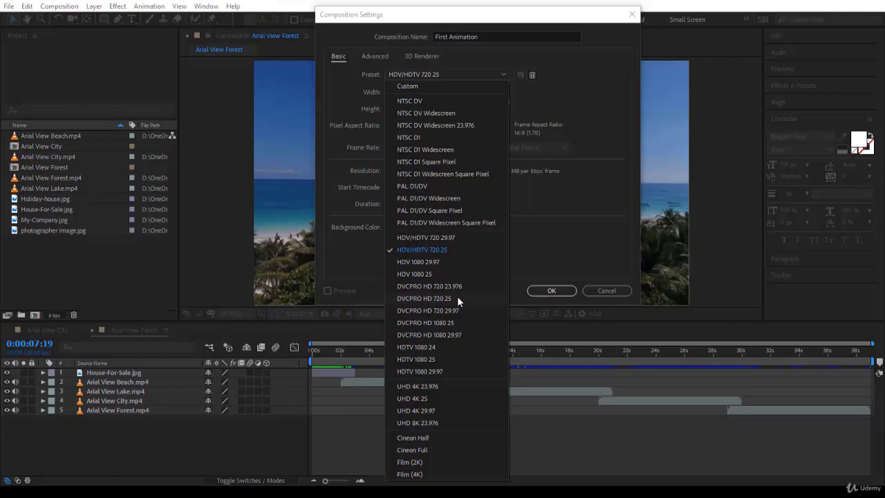
pyautogui.click(457, 298)
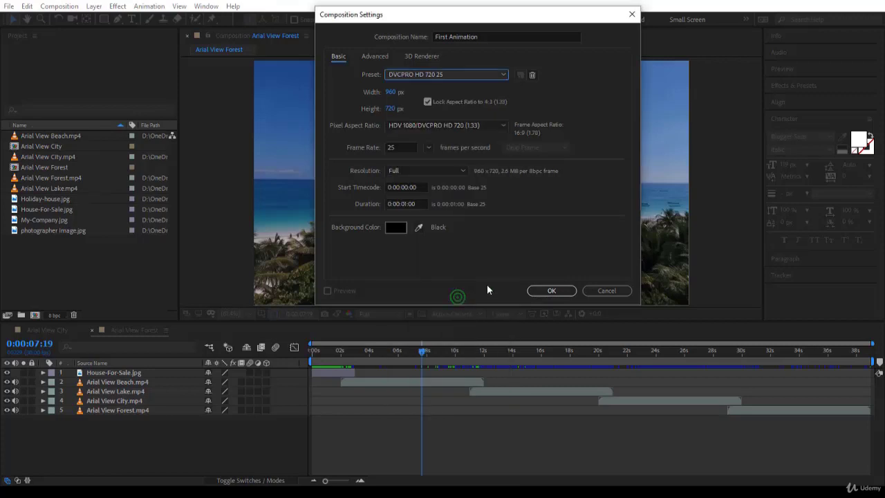
pyautogui.click(467, 78)
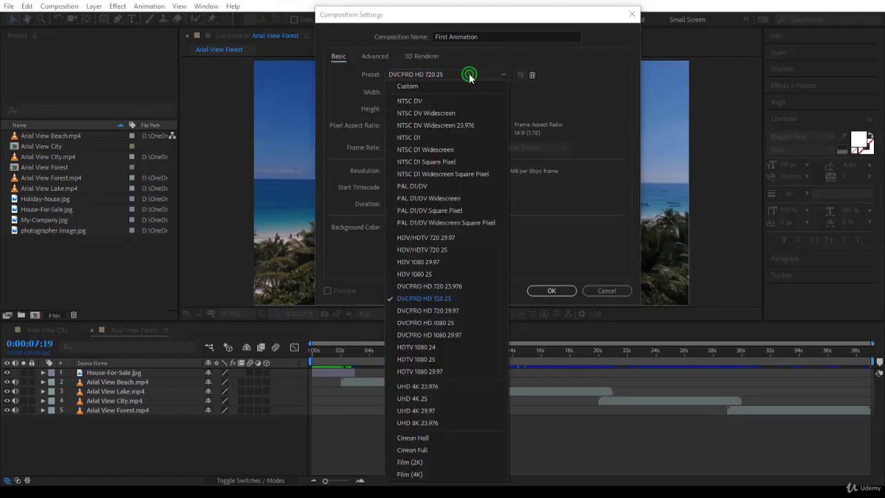
pyautogui.click(453, 249)
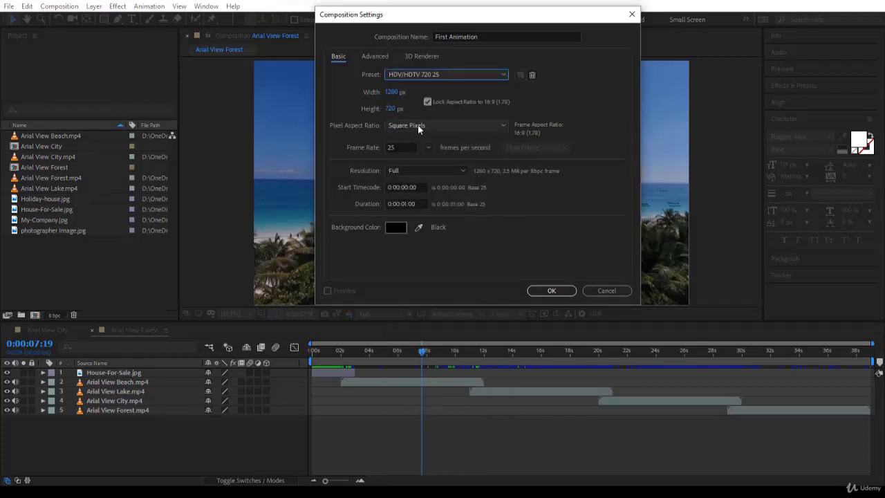
pyautogui.click(436, 126)
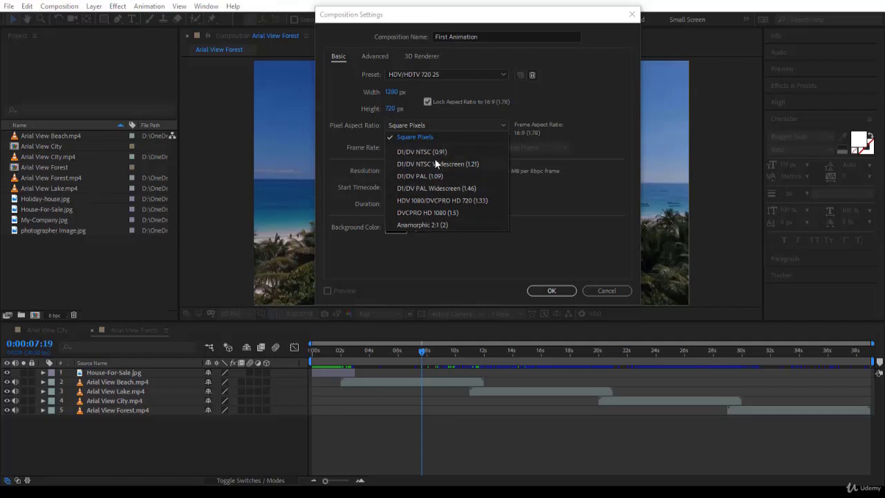
# Step: Keep Square Pixels, set the frame rate to 30 fps and the duration to 0:01:00:00
pyautogui.click(329, 153)
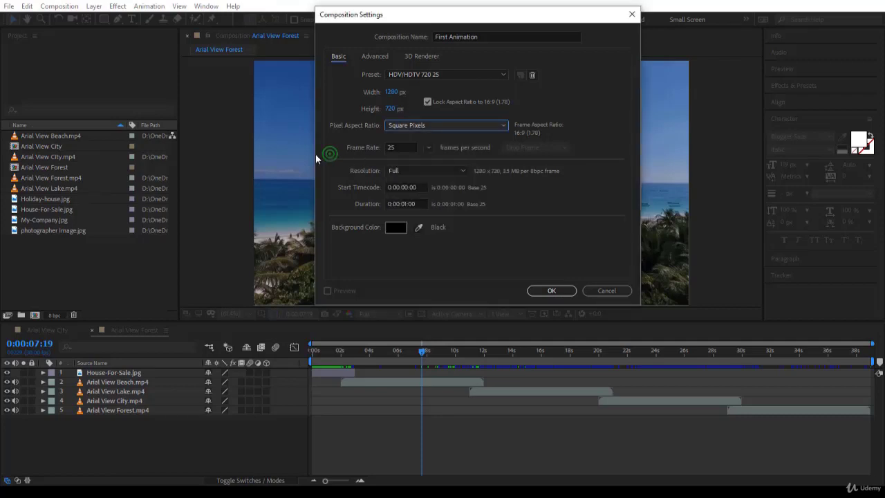
pyautogui.doubleClick(401, 147)
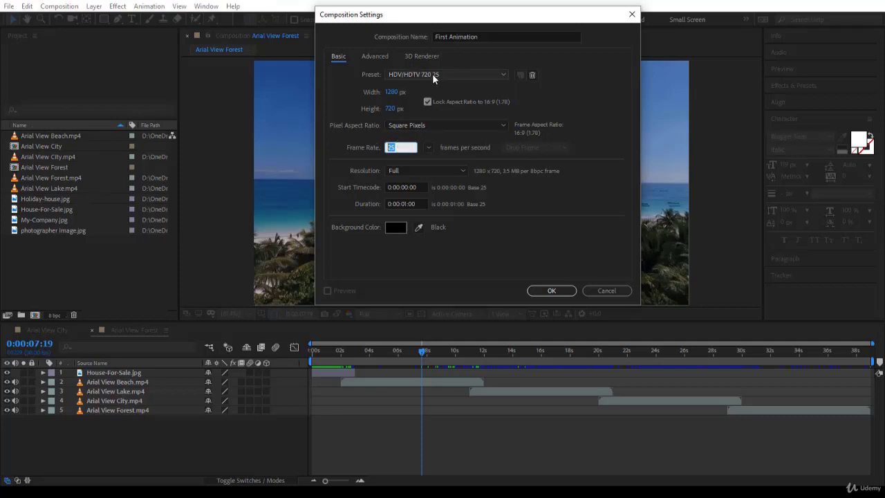
pyautogui.click(429, 147)
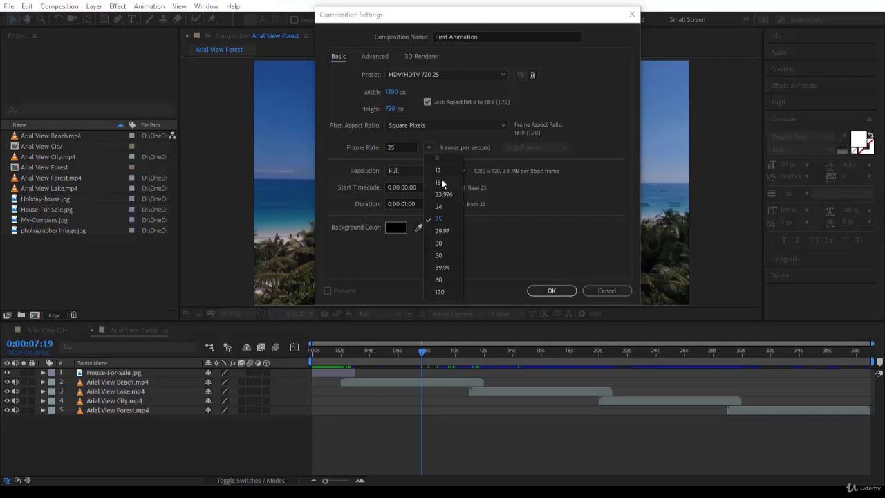
pyautogui.click(438, 244)
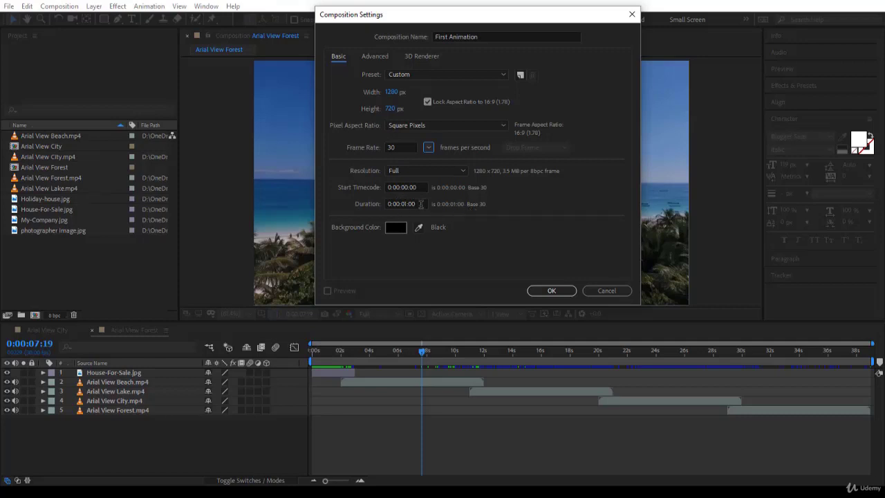
pyautogui.click(421, 204)
pyautogui.write('10000')
# Step: Give First Animation a dark teal background colour and create the one-minute composition
pyautogui.click(373, 238)
pyautogui.click(394, 228)
pyautogui.click(454, 166)
pyautogui.click(434, 155)
pyautogui.moveTo(393, 165); pyautogui.dragTo(361, 166)
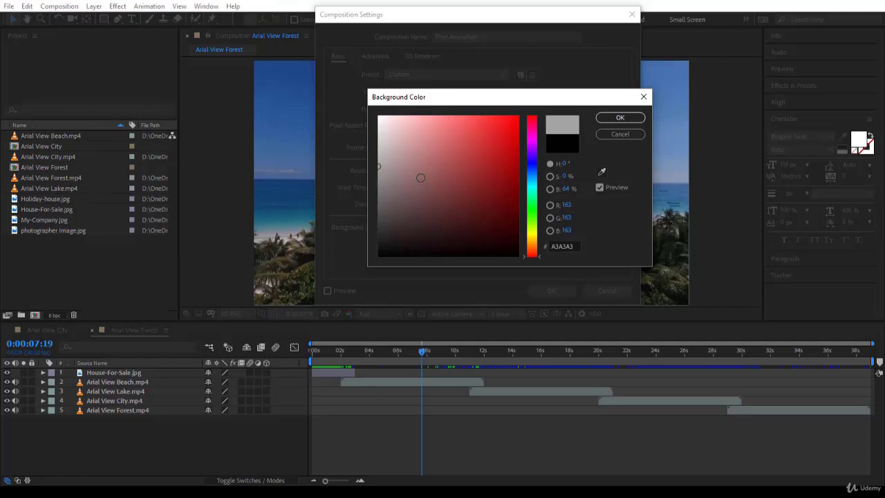
pyautogui.click(532, 192)
pyautogui.moveTo(469, 199)
pyautogui.mouseDown()
pyautogui.moveTo(464, 209)
pyautogui.moveTo(465, 202)
pyautogui.mouseUp()
pyautogui.click(620, 117)
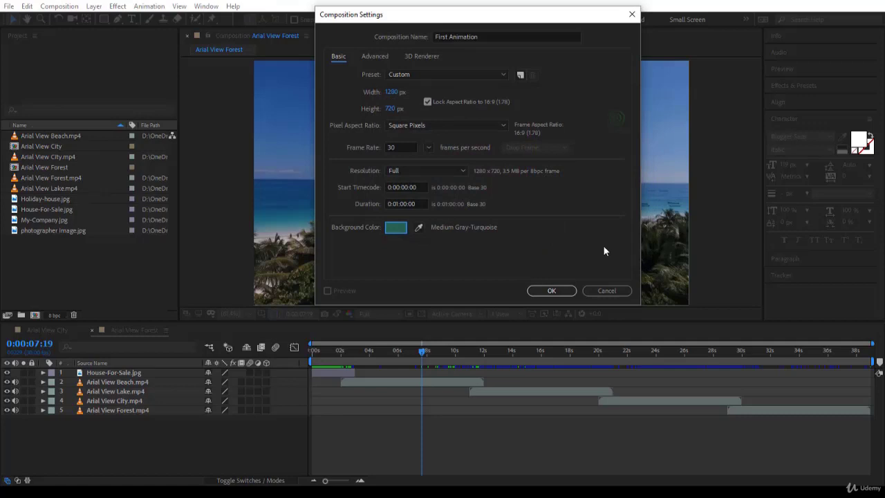
pyautogui.click(561, 290)
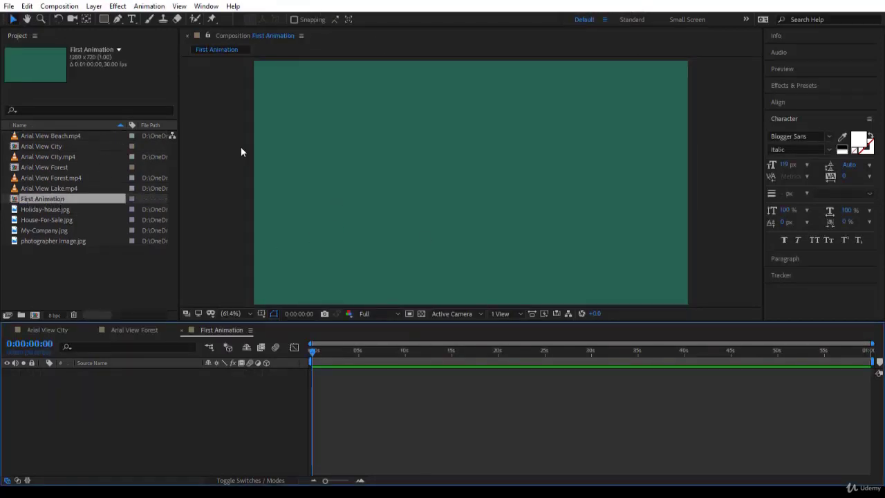
# Step: Draw a dark rectangle in the lower middle of the frame, creating Shape Layer 1
pyautogui.click(217, 160)
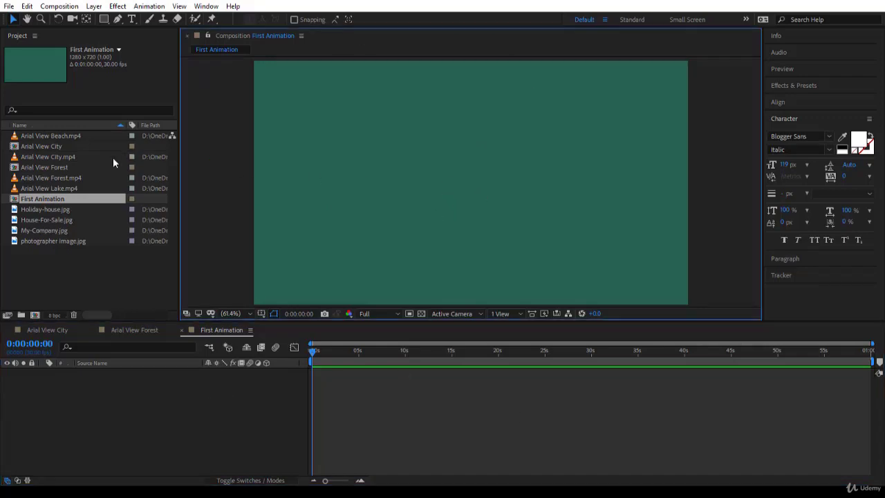
pyautogui.click(104, 19)
pyautogui.moveTo(344, 203); pyautogui.dragTo(490, 267)
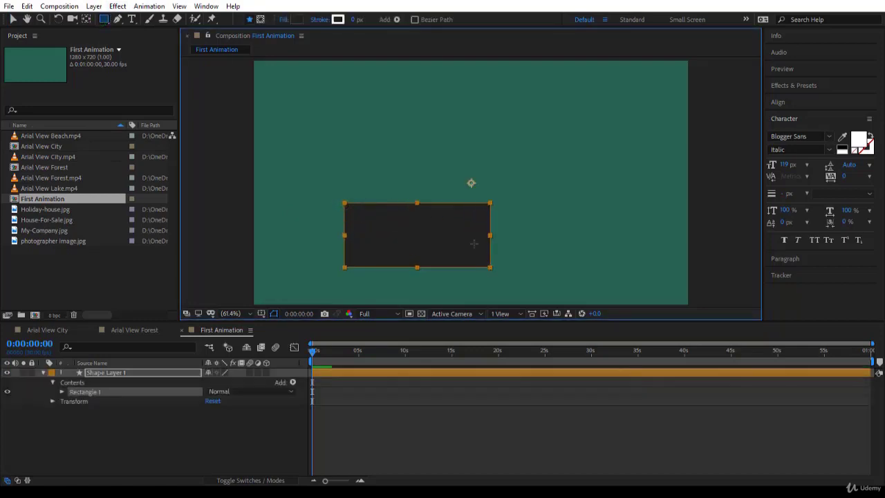
pyautogui.click(399, 439)
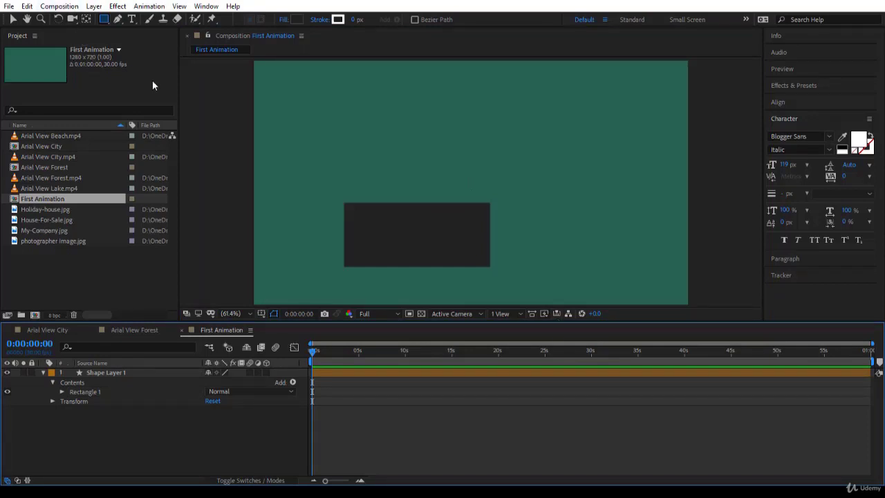
# Step: Place Arial View Lake.mp4 beneath Shape Layer 1 and scrub to preview a later frame
pyautogui.click(59, 189)
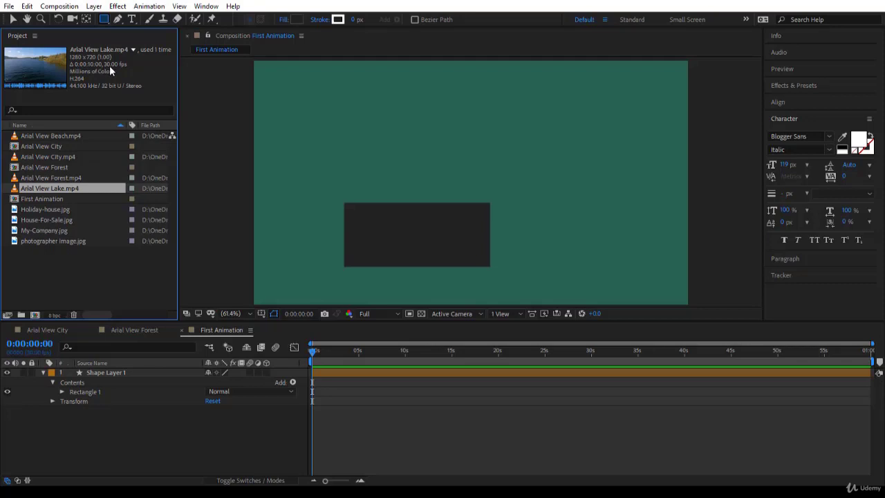
pyautogui.moveTo(73, 188); pyautogui.dragTo(88, 440)
pyautogui.click(56, 198)
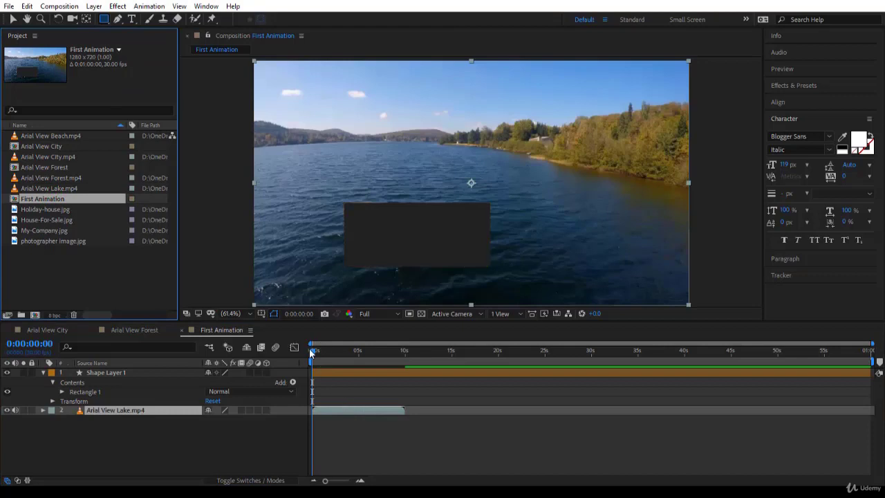
pyautogui.moveTo(310, 353); pyautogui.dragTo(269, 378)
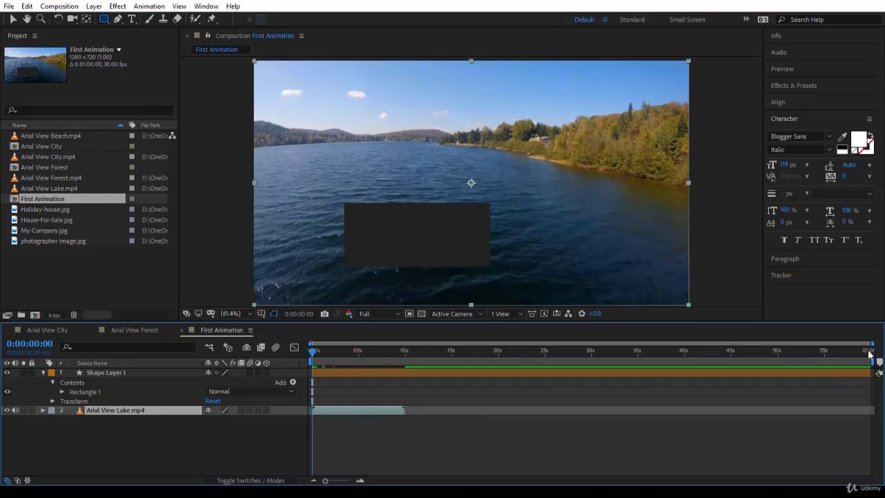
pyautogui.click(644, 436)
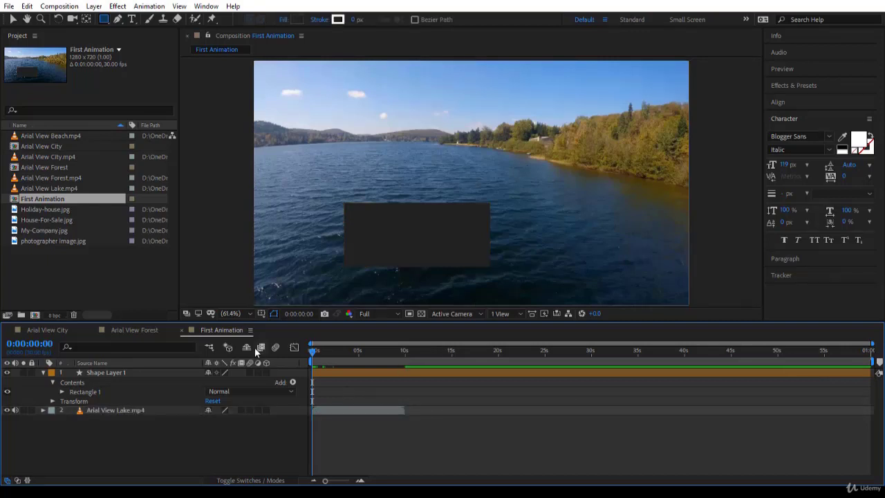
# Step: Open Composition Settings for the First Animation composition
pyautogui.rightClick(223, 330)
pyautogui.click(209, 331)
pyautogui.rightClick(76, 201)
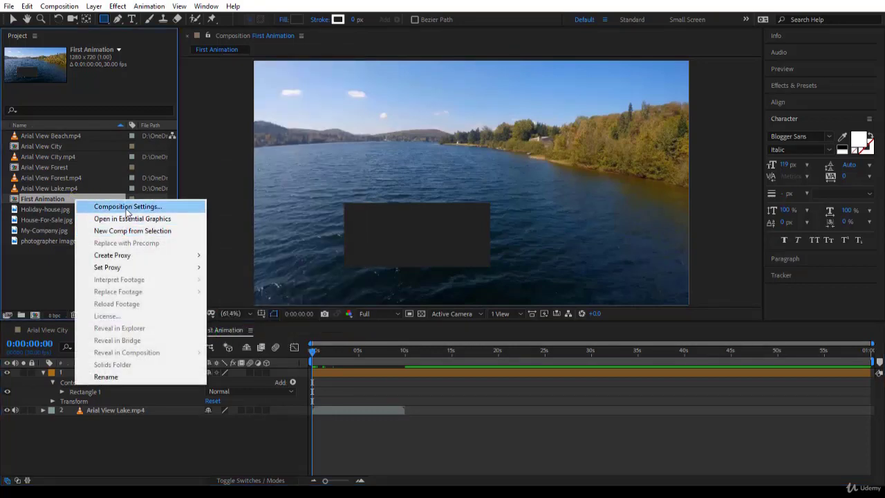
pyautogui.click(127, 206)
pyautogui.moveTo(397, 14); pyautogui.dragTo(385, 64)
# Step: Set a pale turquoise background and choose the HDV 1080 25 preset (1440×1080, 25 fps)
pyautogui.click(382, 273)
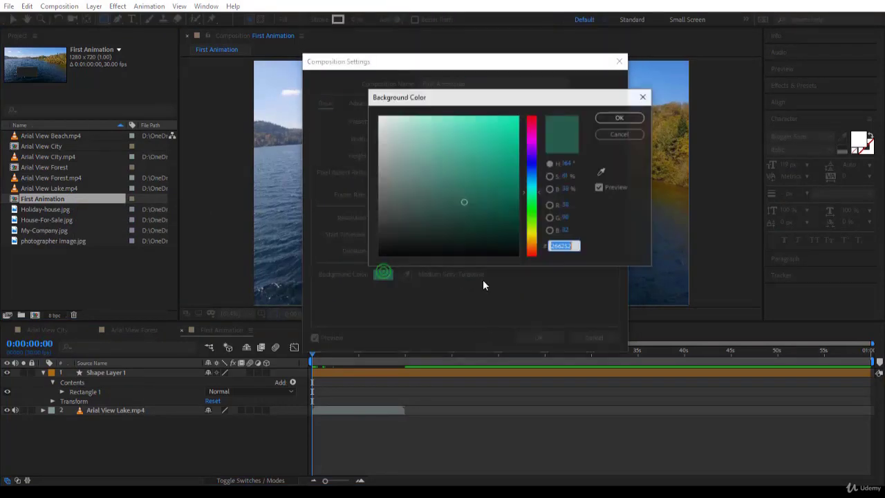
pyautogui.click(466, 232)
pyautogui.click(406, 128)
pyautogui.click(619, 118)
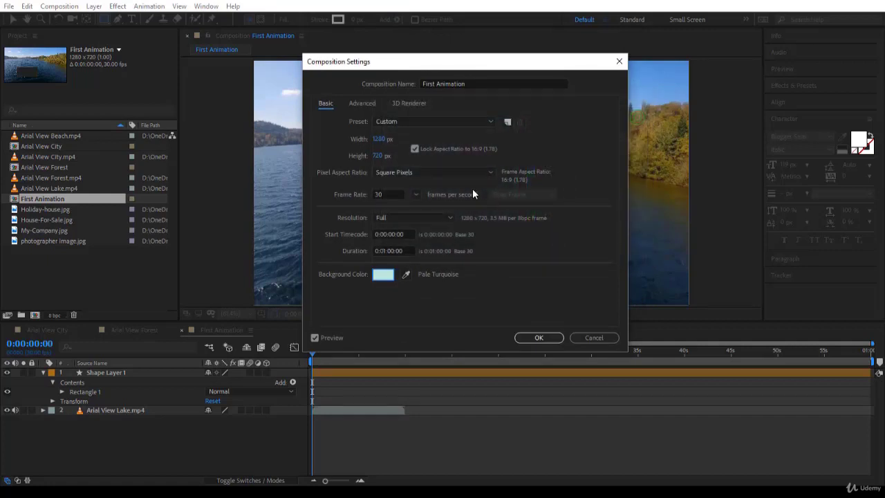
pyautogui.click(409, 122)
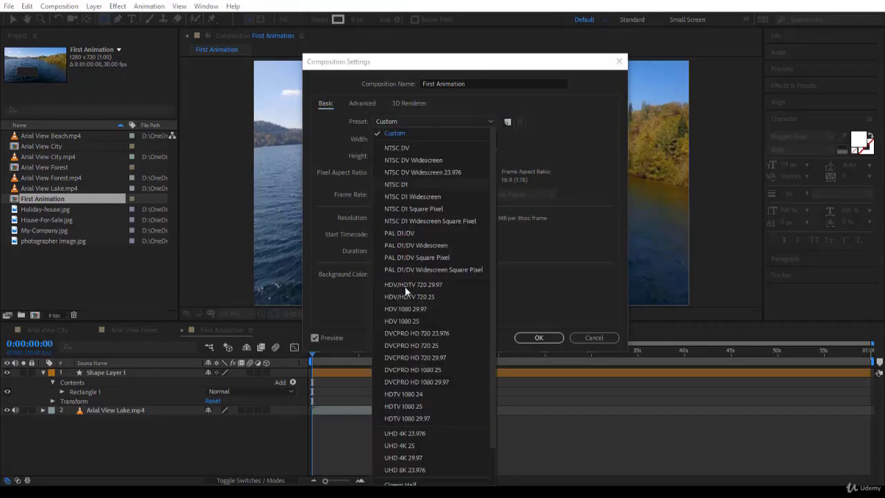
pyautogui.click(434, 323)
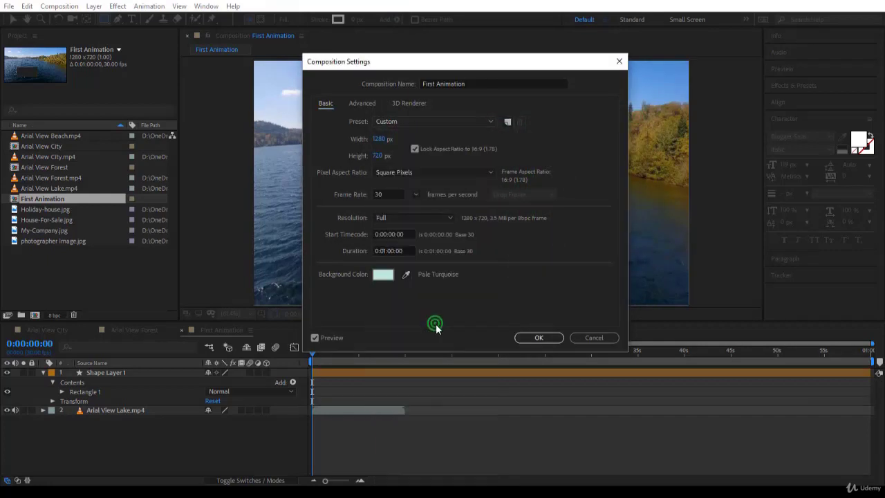
# Step: Apply the new composition settings and bring up the First Animation panel's context menu
pyautogui.click(529, 337)
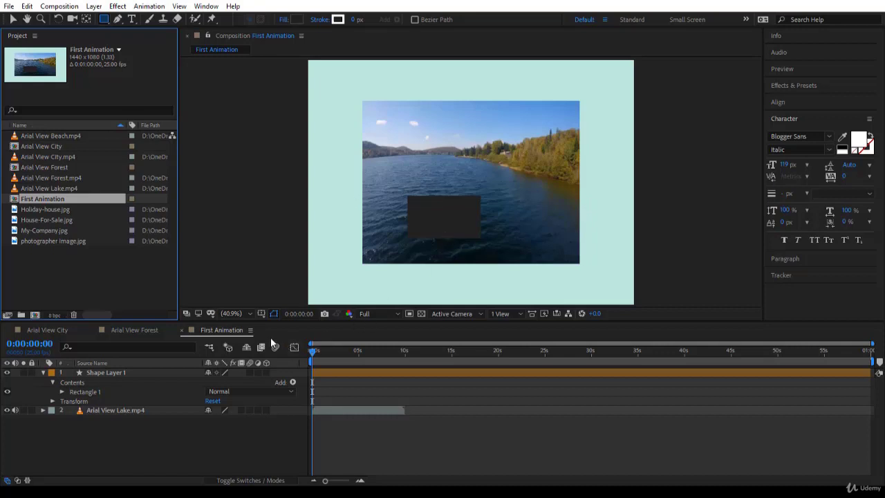
pyautogui.rightClick(237, 334)
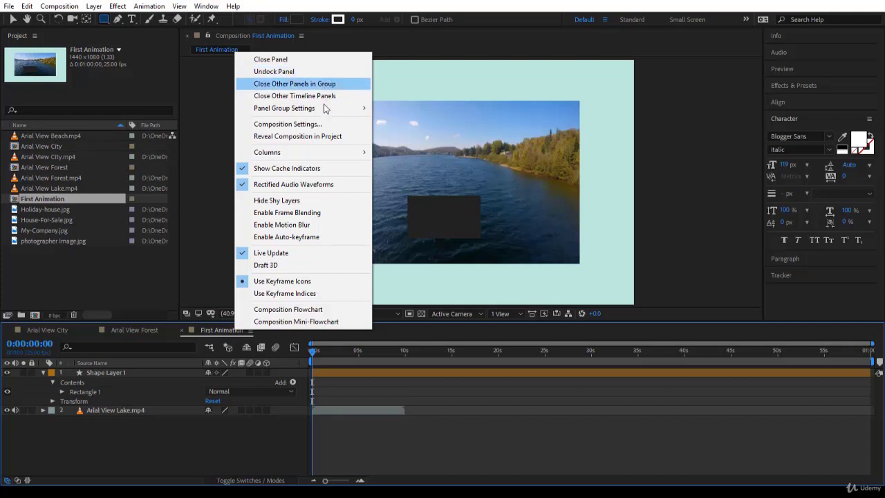
pyautogui.moveTo(325, 109)
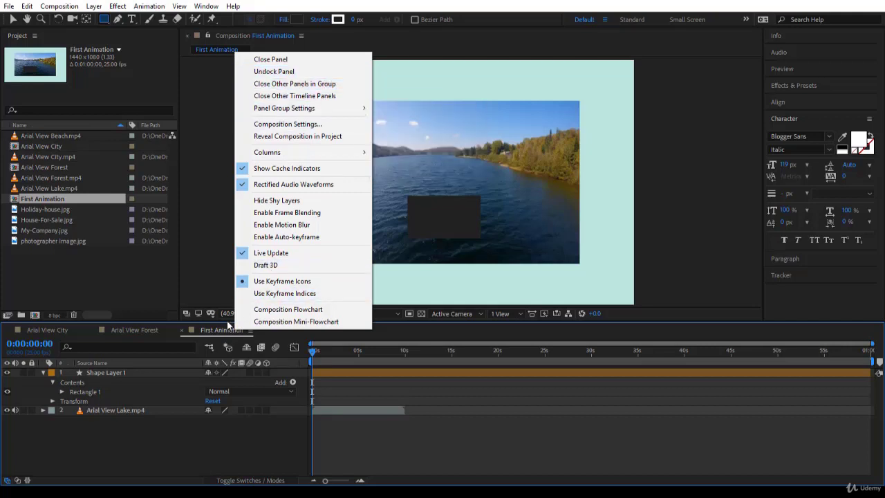
pyautogui.rightClick(223, 332)
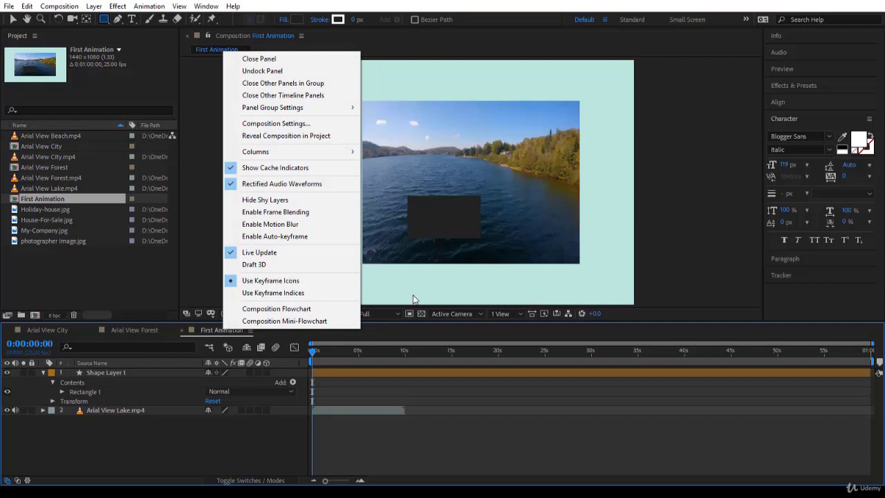